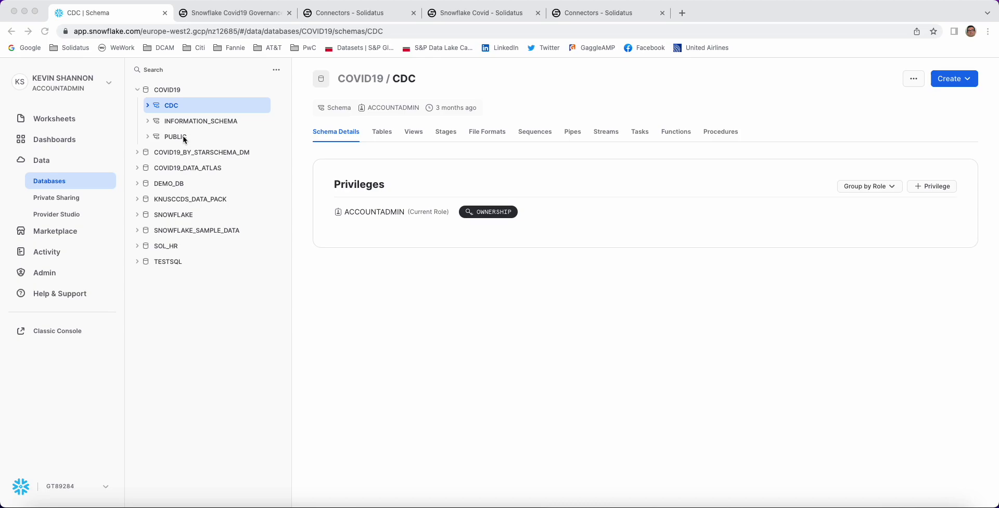
Step: Run the Import Covid19 Governance connector job and reload the Snowflake Covid19 Governance reference model
left_click(242, 15)
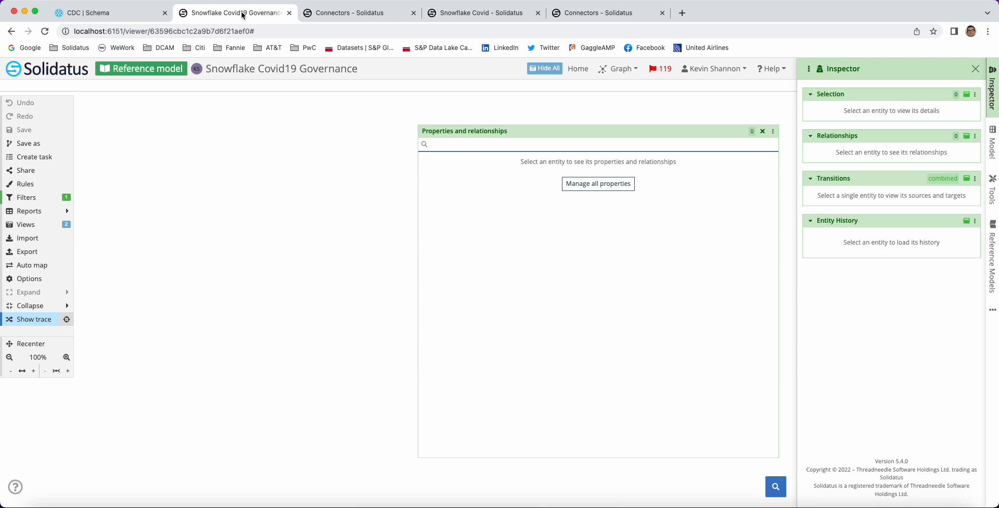
left_click(350, 13)
left_click(875, 96)
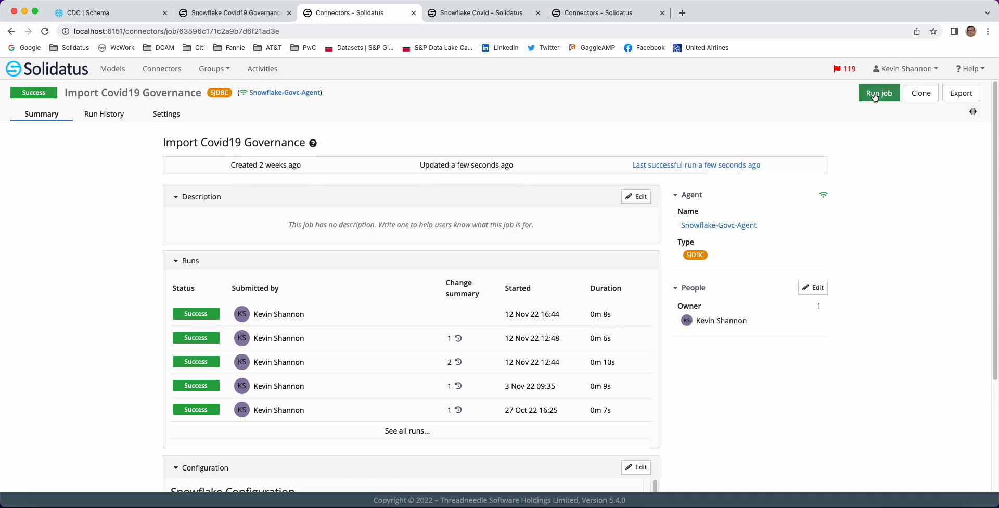
left_click(257, 20)
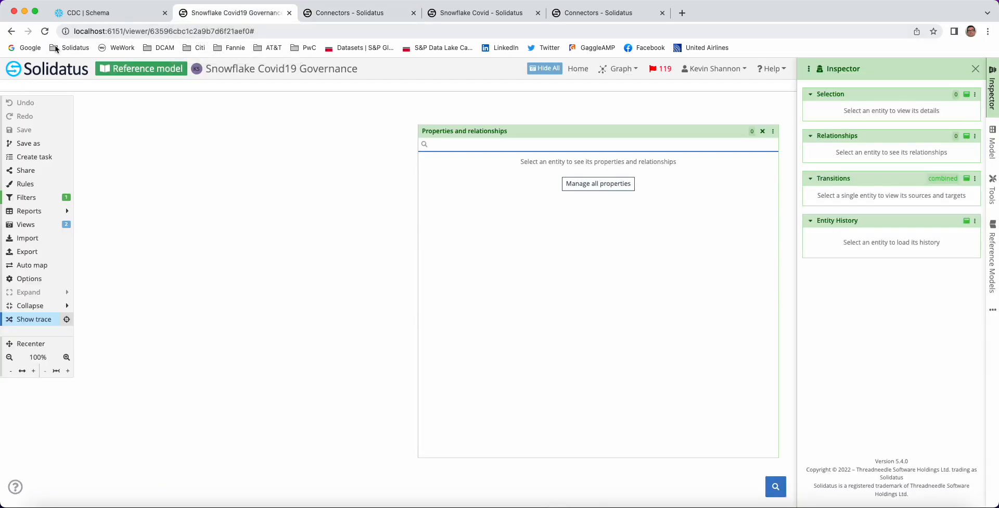
left_click(45, 33)
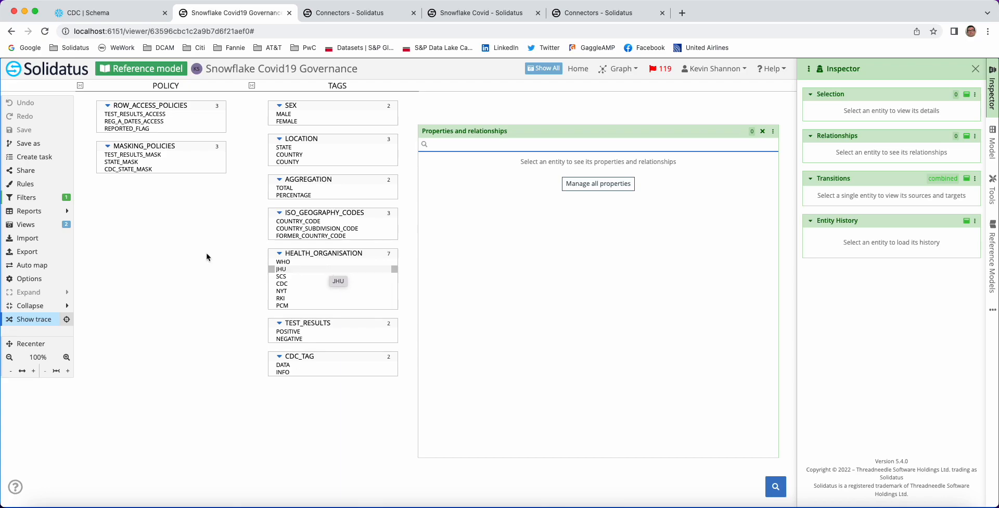
Step: Inspect the properties of the STATE_MASK masking policy, including its policy body, and dock the floating properties view in the Inspector
left_click(117, 162)
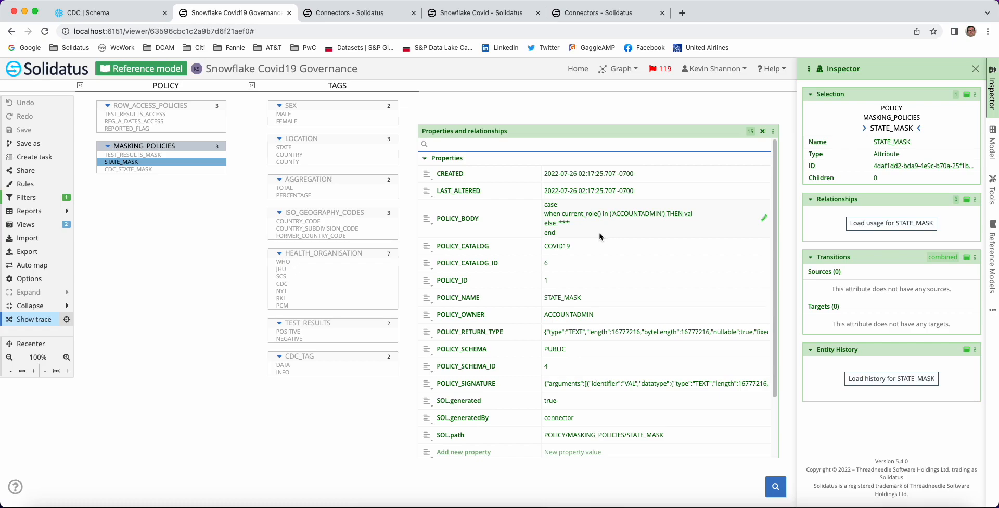
left_click(763, 133)
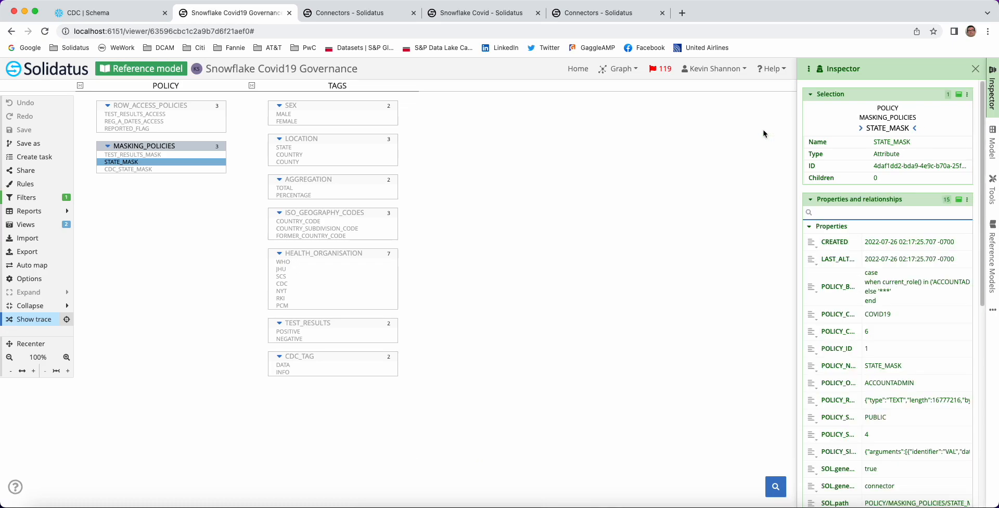
Step: Run the Import Snowflake Covid Model connector job and reload the Snowflake Covid model
left_click(386, 17)
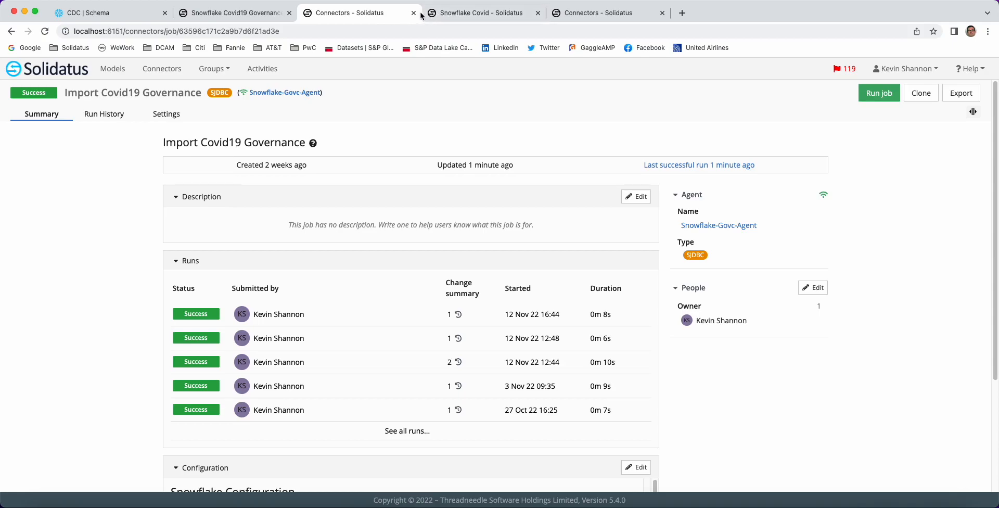
left_click(443, 14)
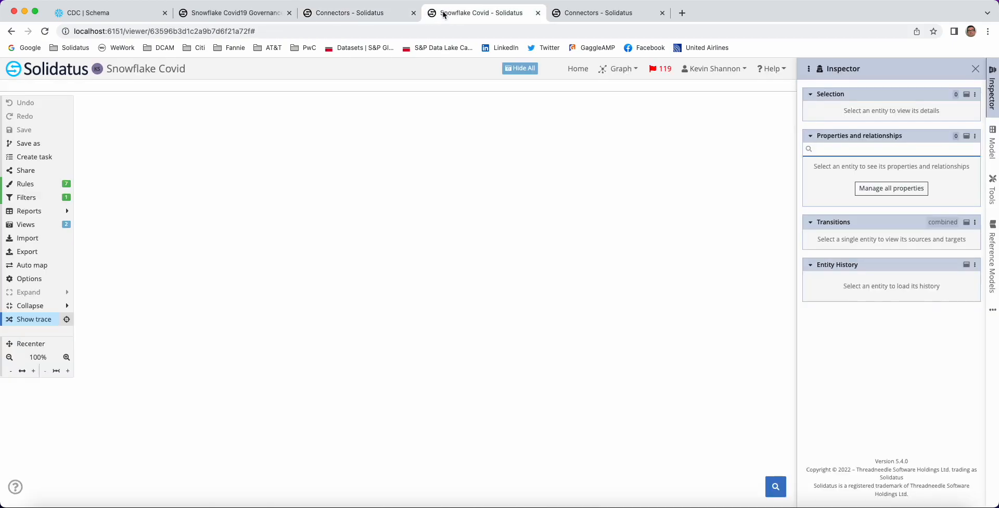
left_click(573, 13)
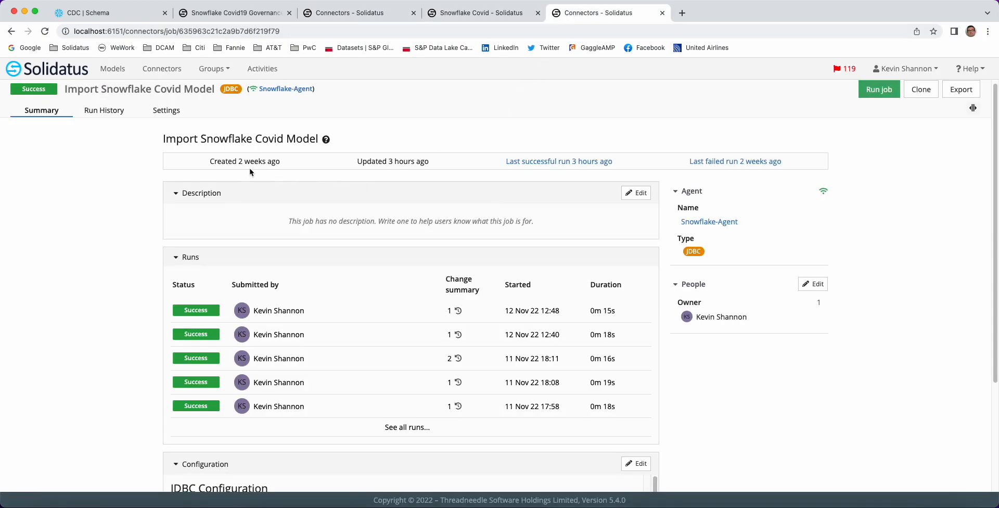
left_click(880, 90)
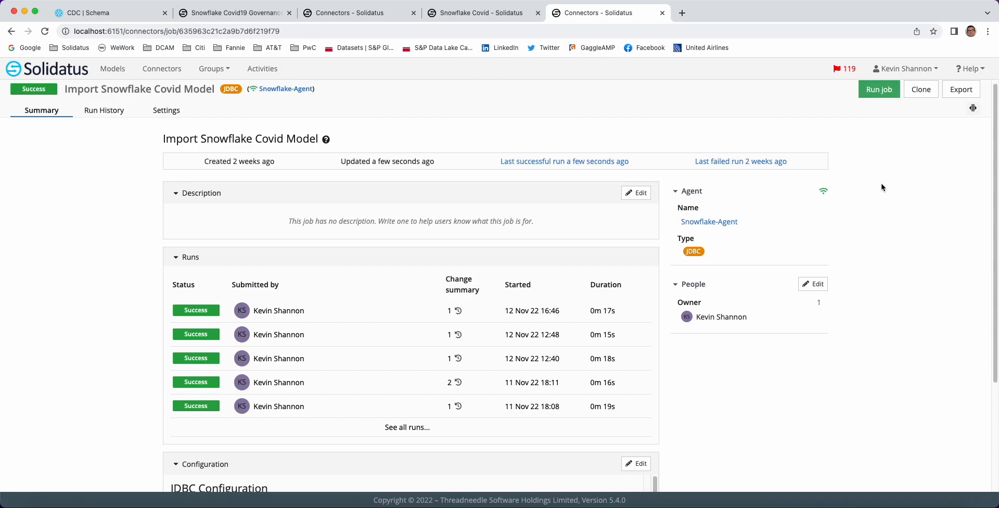
left_click(473, 19)
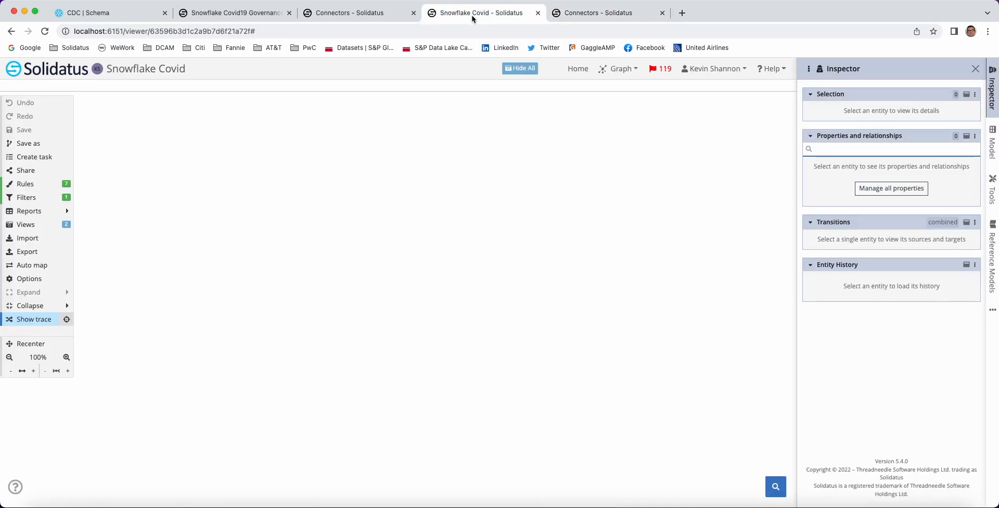
left_click(45, 33)
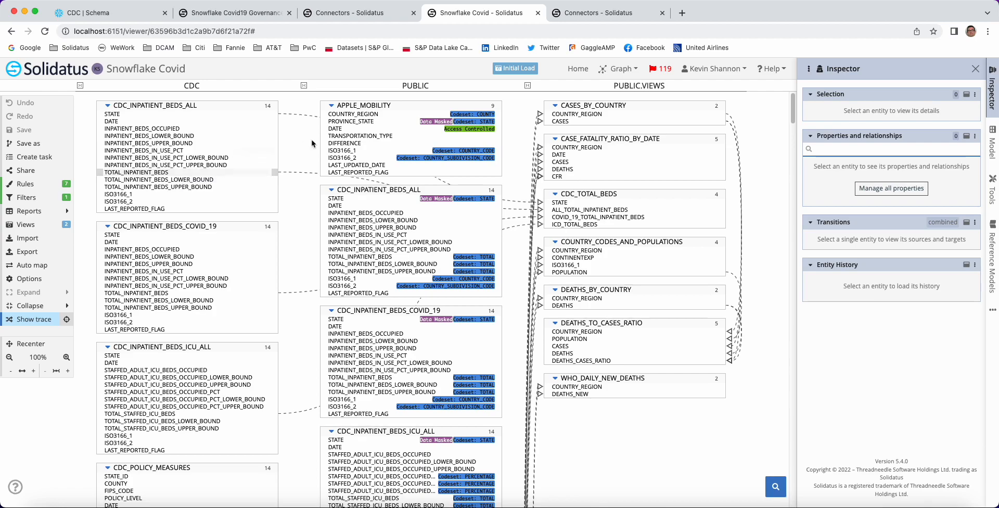
Step: Isolate the lineage trace of the DEATHS_TO_CASES_RATIO view to examine its sources, and restore the full model with nothing selected
mouse_move(471, 131)
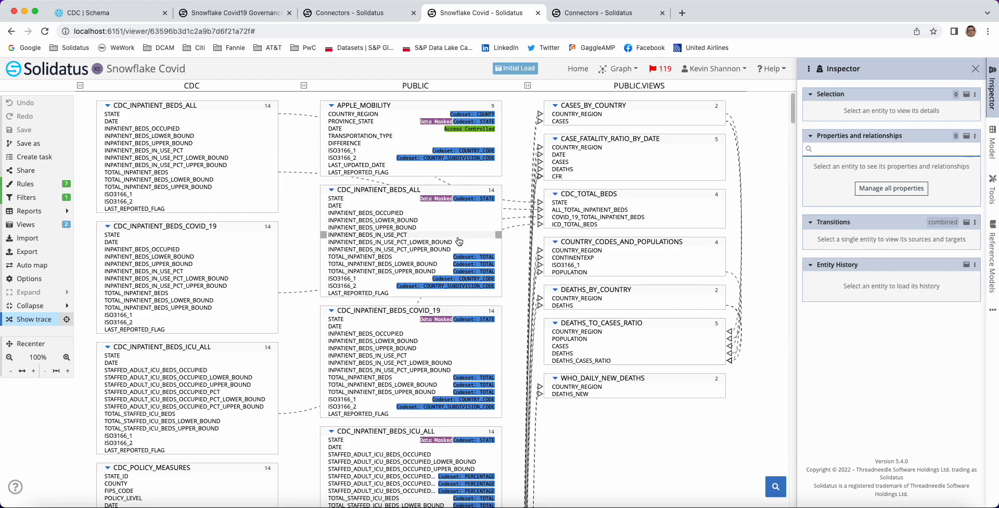
left_click(575, 325)
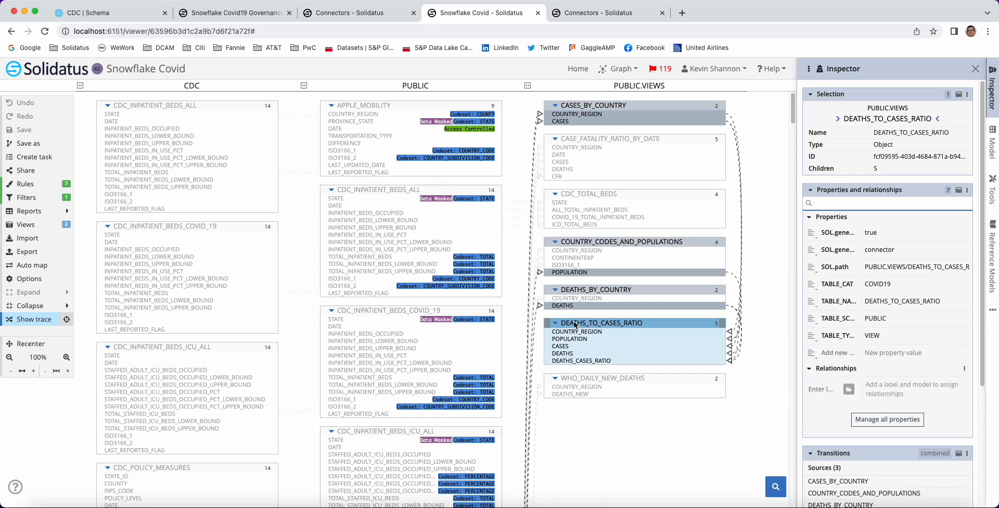
left_click(66, 320)
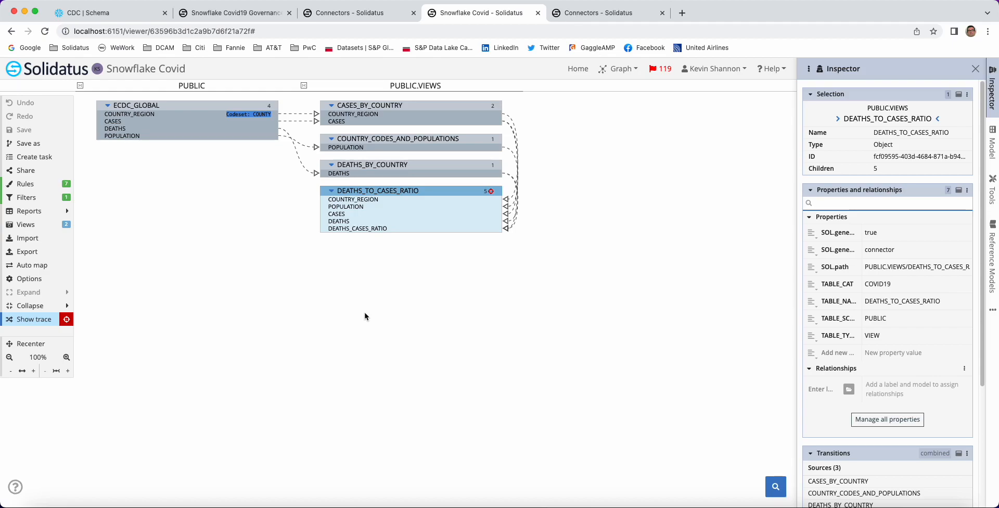
left_click(67, 321)
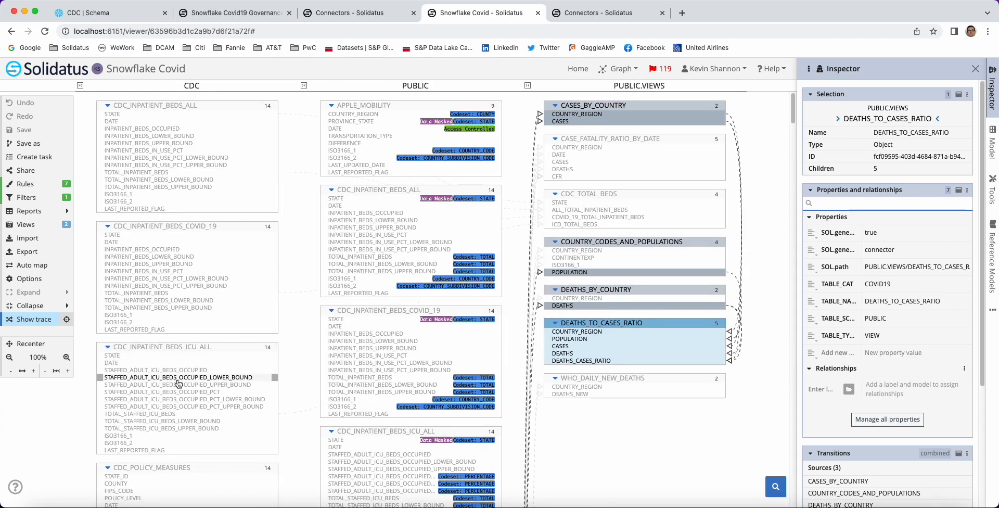
left_click(652, 474)
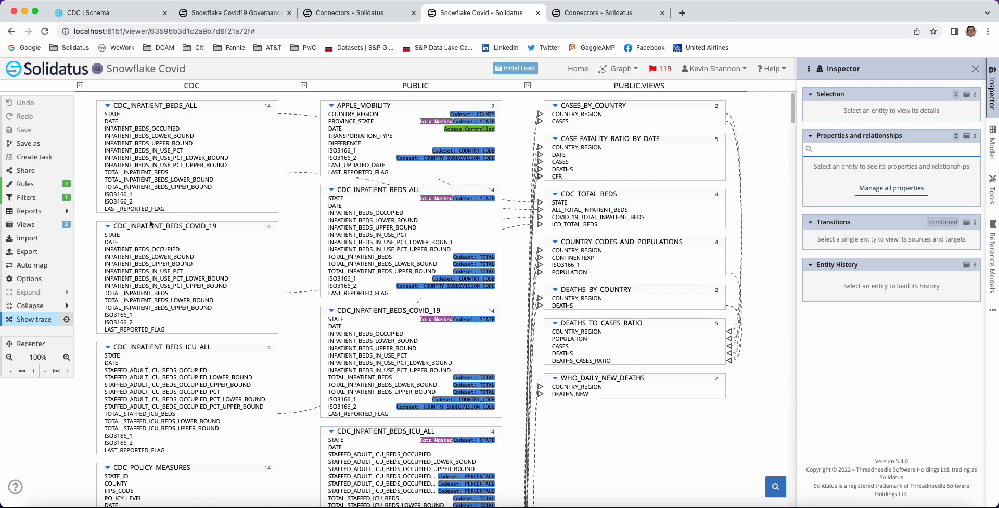
Step: Start auto mapping with the CDC layer as source and the PUBLIC layer as target
left_click(222, 93)
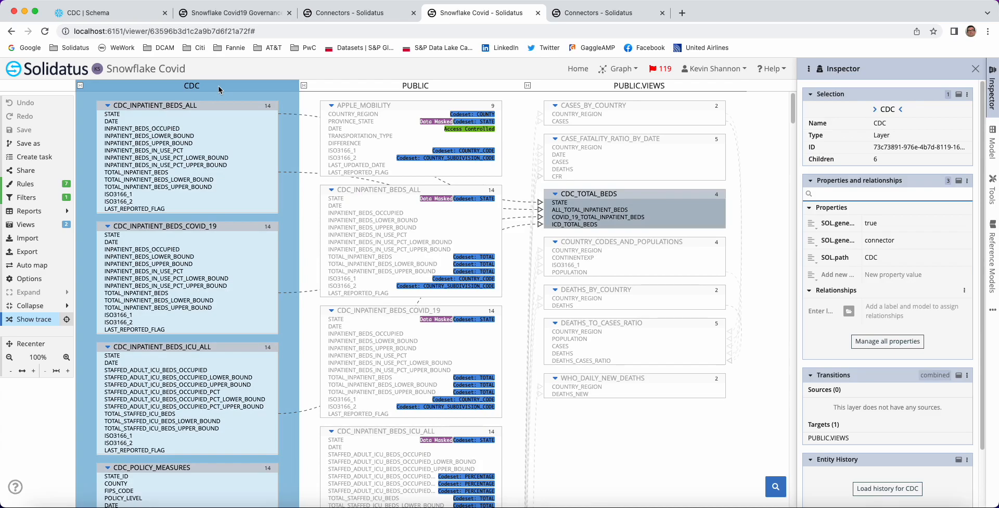
left_click(358, 92, "shift")
left_click(33, 266)
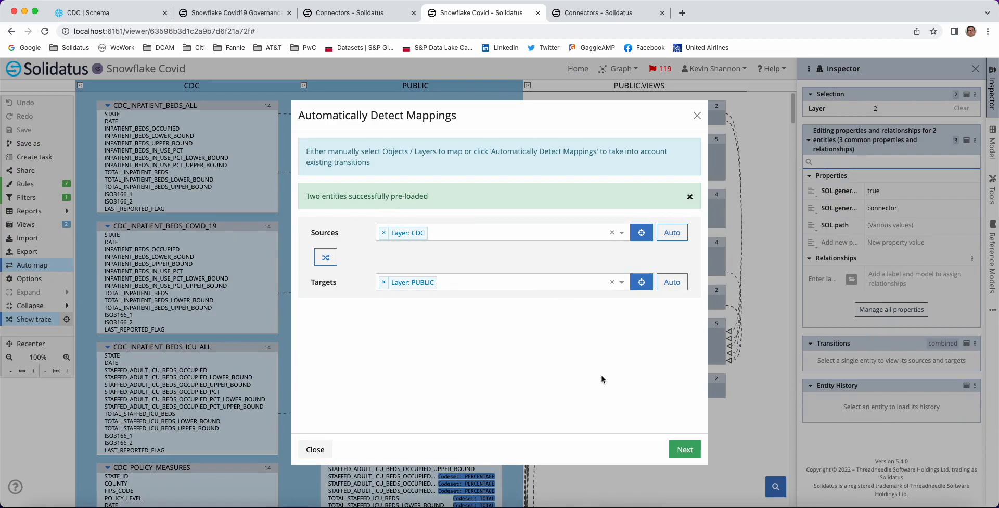
left_click(683, 450)
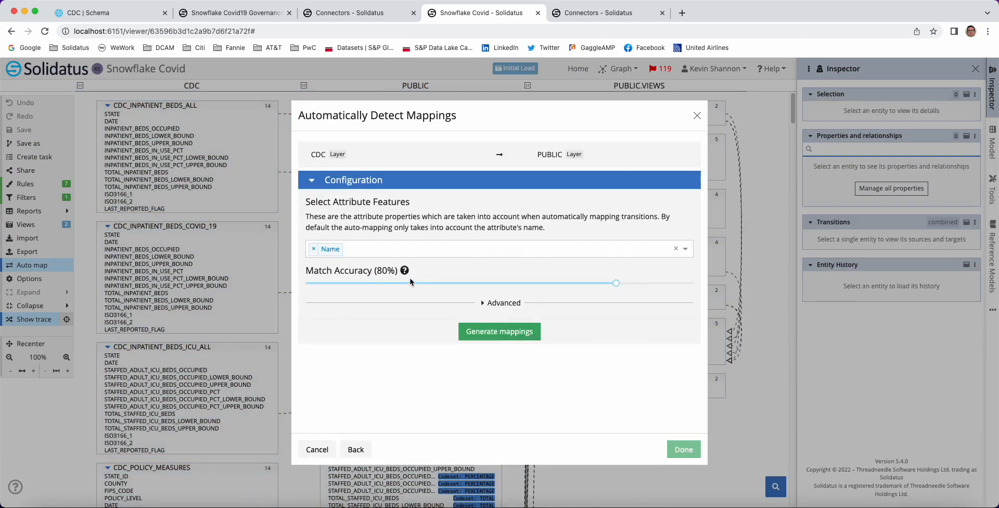
Step: Generate and apply the CDC-to-PUBLIC mappings using Property: SOL.UID instead of Name and the SOL.UID mapping algorithm
left_click(312, 249)
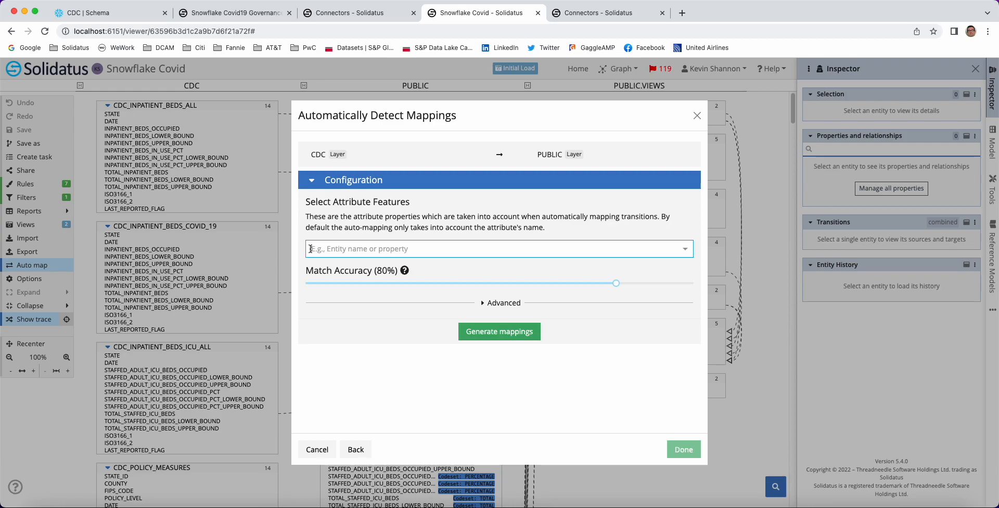
left_click(684, 255)
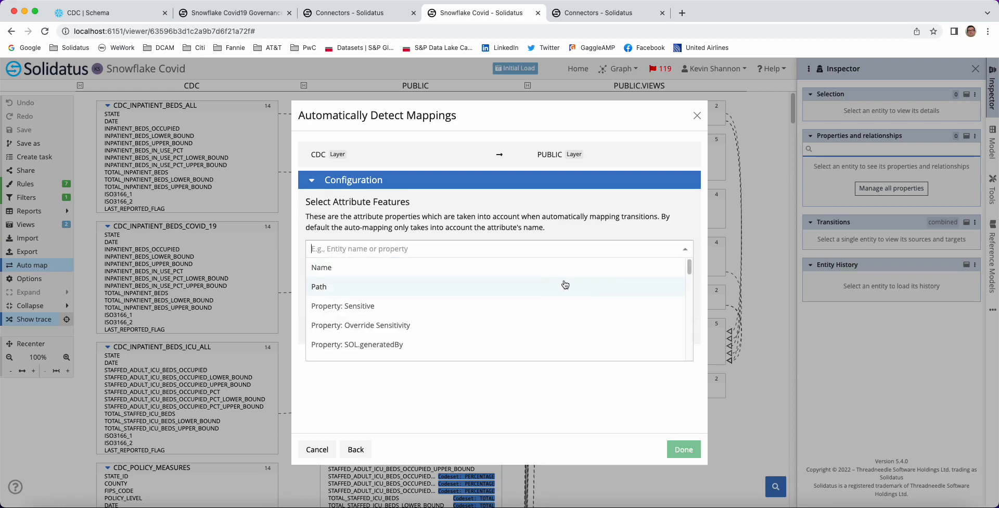
scroll(548, 290, "down", 3)
scroll(547, 291, "down", 5)
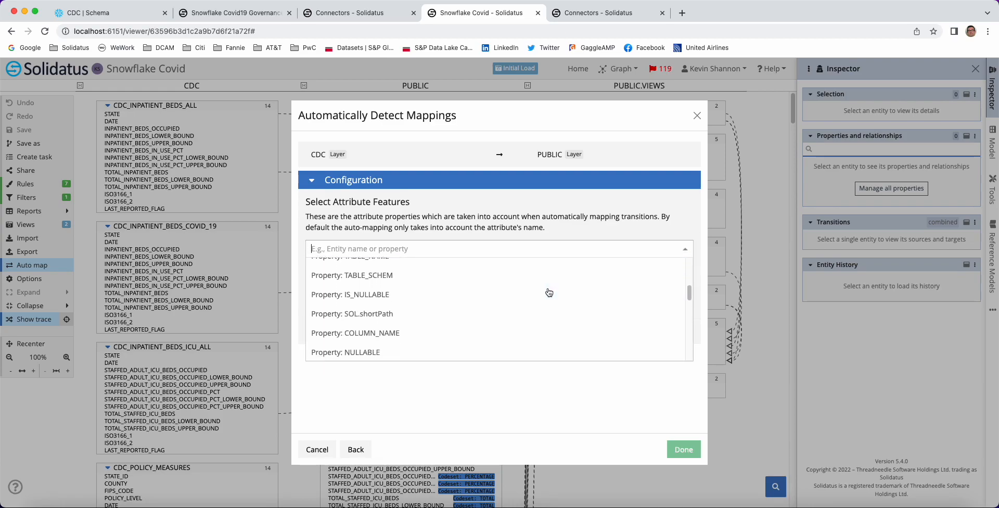
left_click(453, 333)
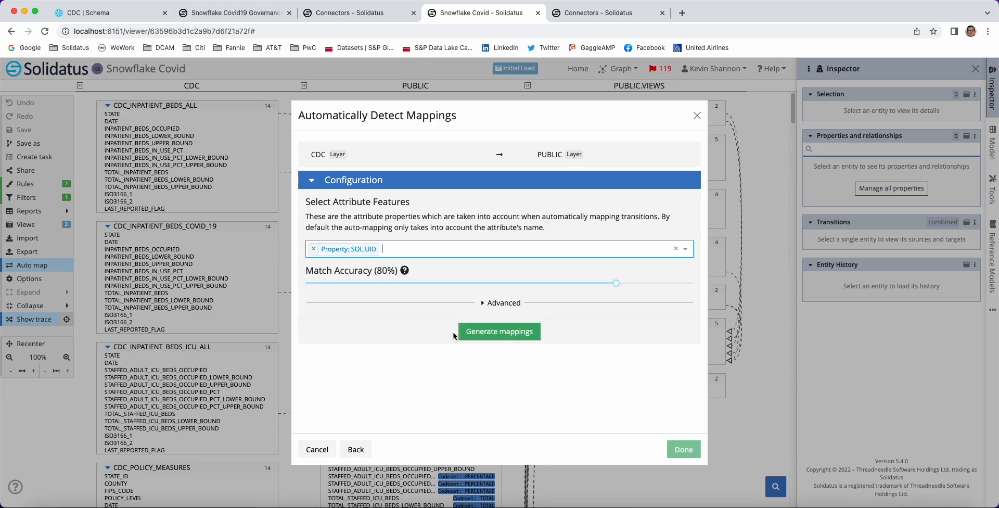
left_click(497, 305)
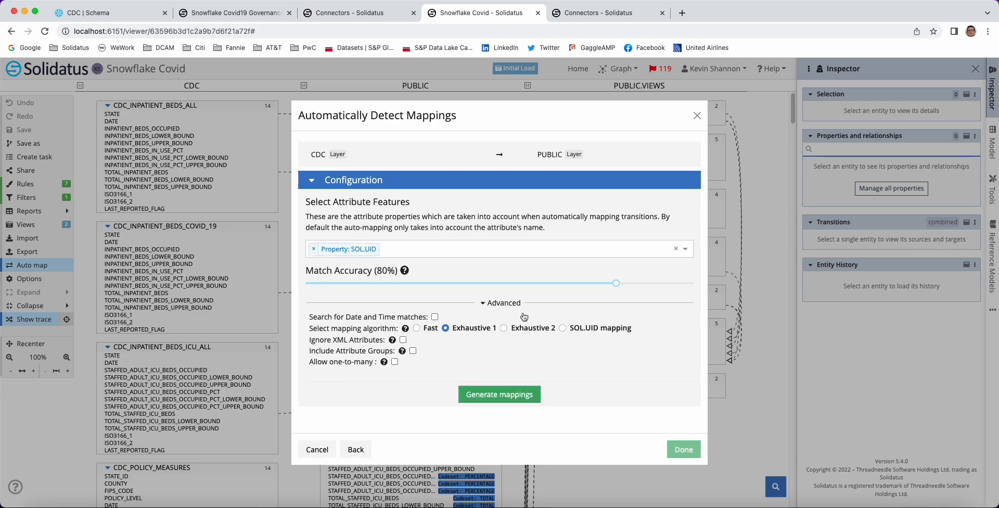
left_click(563, 328)
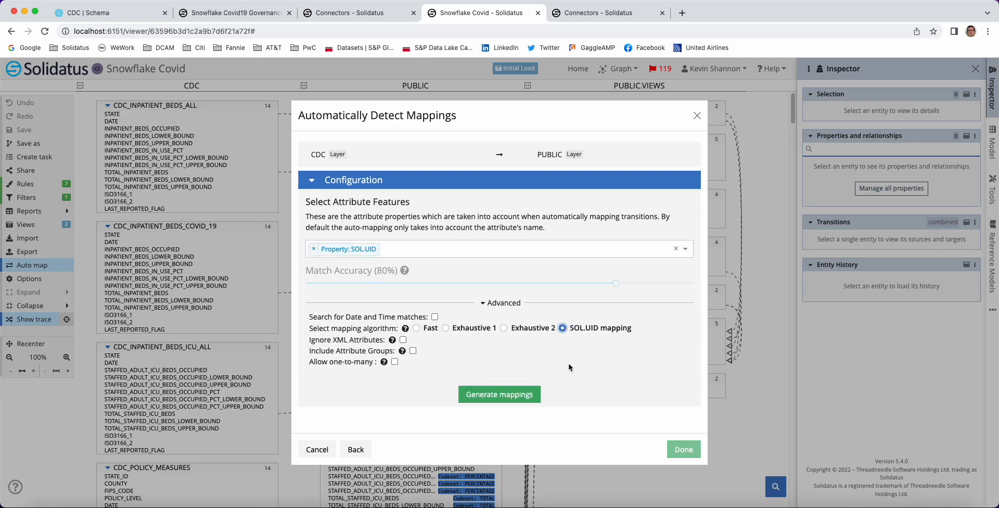
left_click(519, 394)
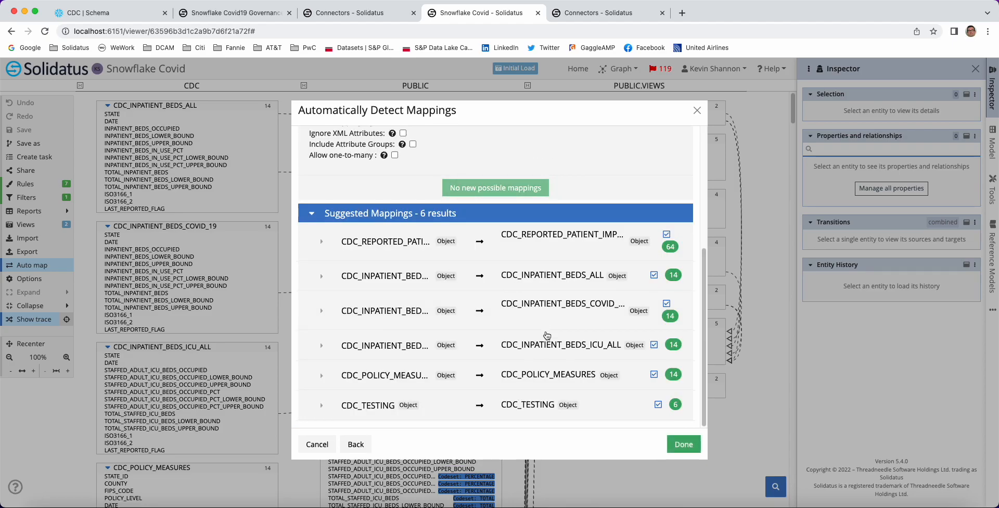
left_click(681, 446)
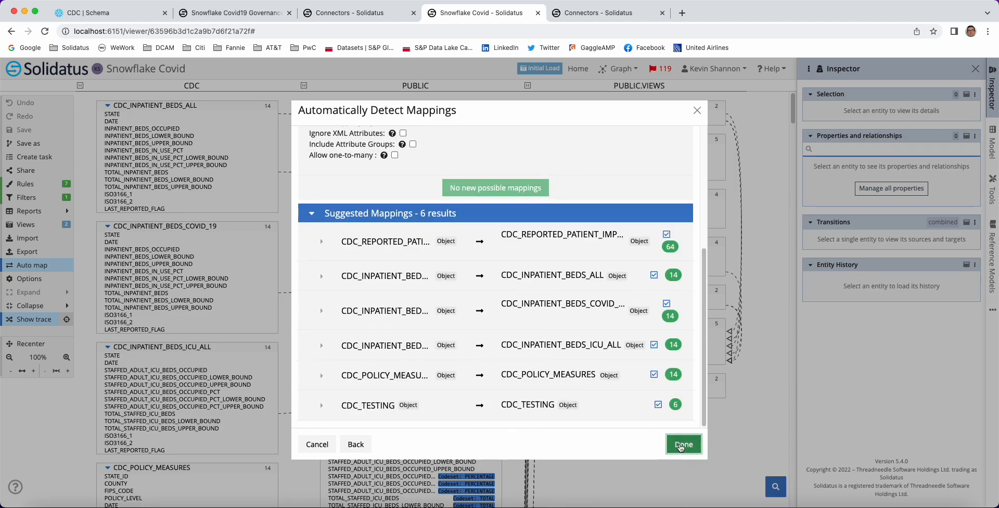
Step: Review the new CDC-to-PUBLIC mappings and trace the STATE attribute of CDC_INPATIENT_BEDS_ALL in the PUBLIC layer
scroll(229, 206, "down", 5)
scroll(229, 206, "down", 10)
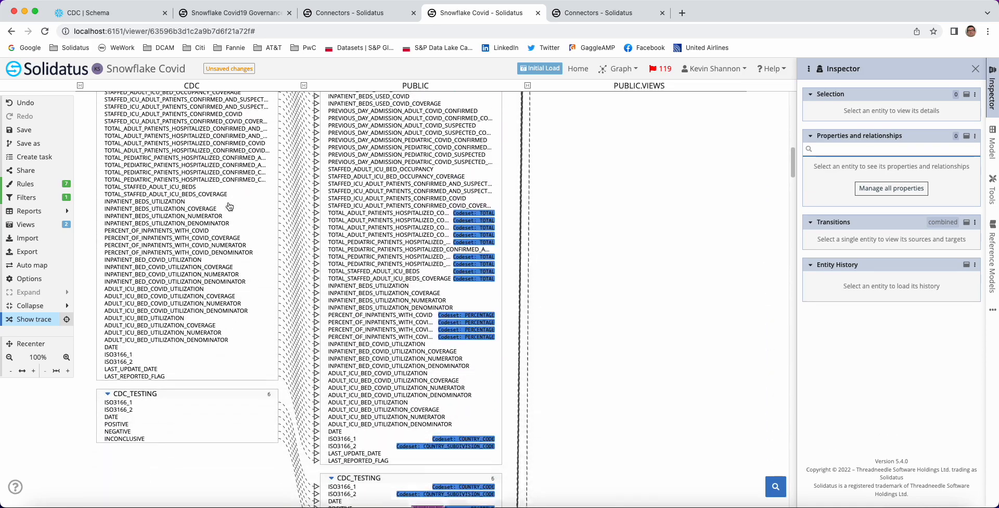
scroll(229, 207, "up", 15)
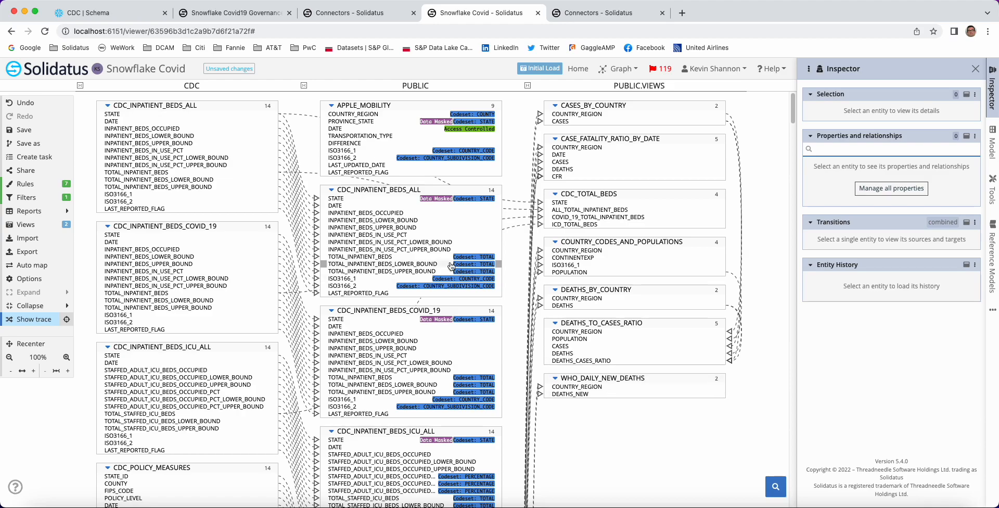
left_click(367, 200)
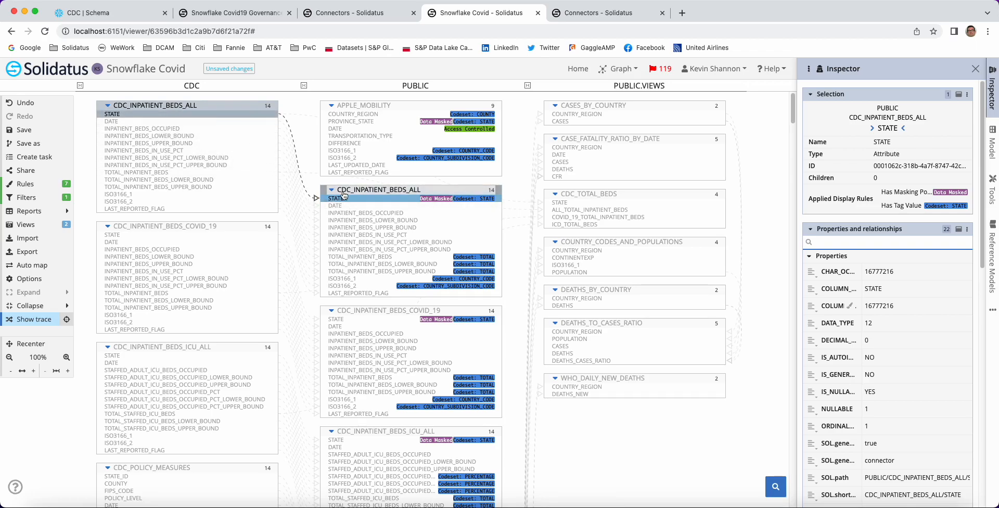
left_click(54, 443)
Step: Turn on the Show sensitivity display rule from the Snowflake Data Governance set
left_click(25, 184)
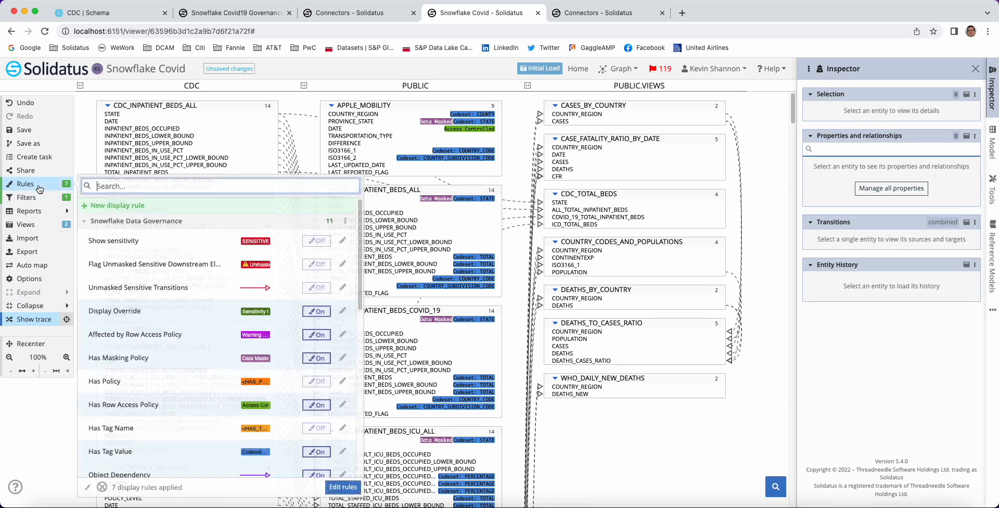
left_click(317, 241)
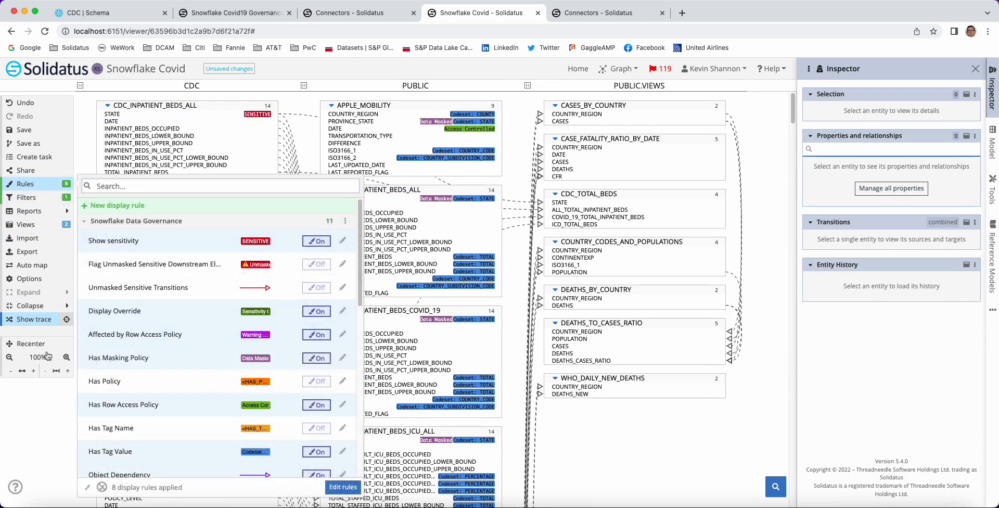
left_click(30, 405)
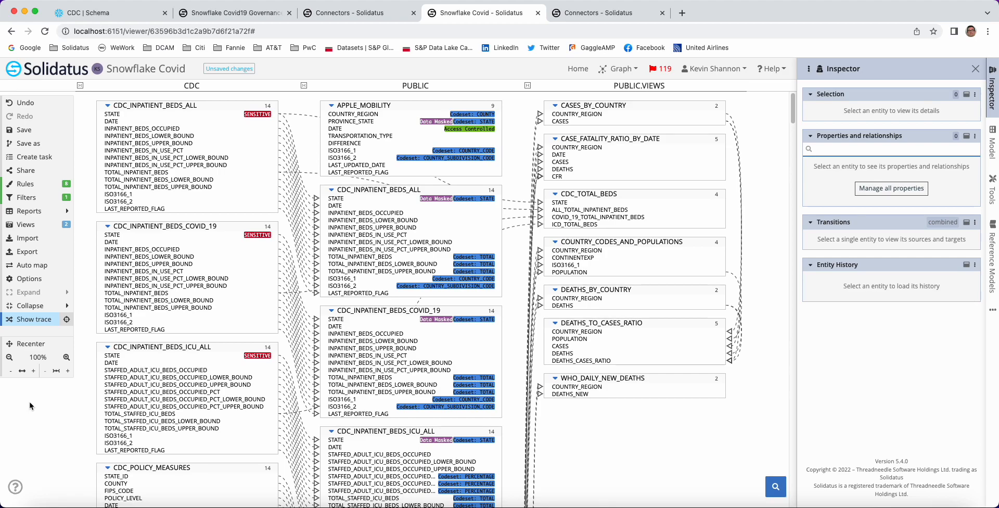
Step: Turn on the Flag Unmasked Sensitive Downstream and Unmasked Sensitive Transitions display rules in the Snowflake Data Governance set
left_click(42, 188)
left_click(315, 265)
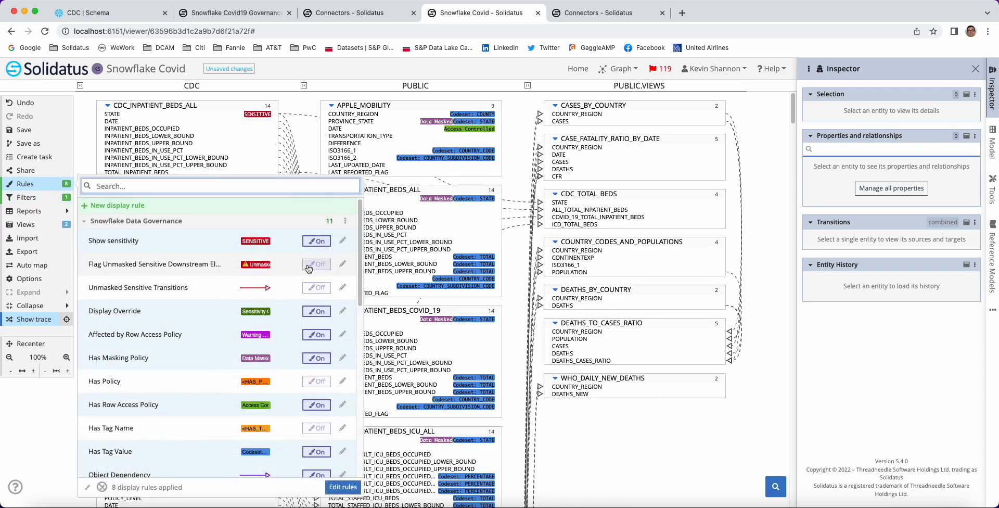
left_click(312, 288)
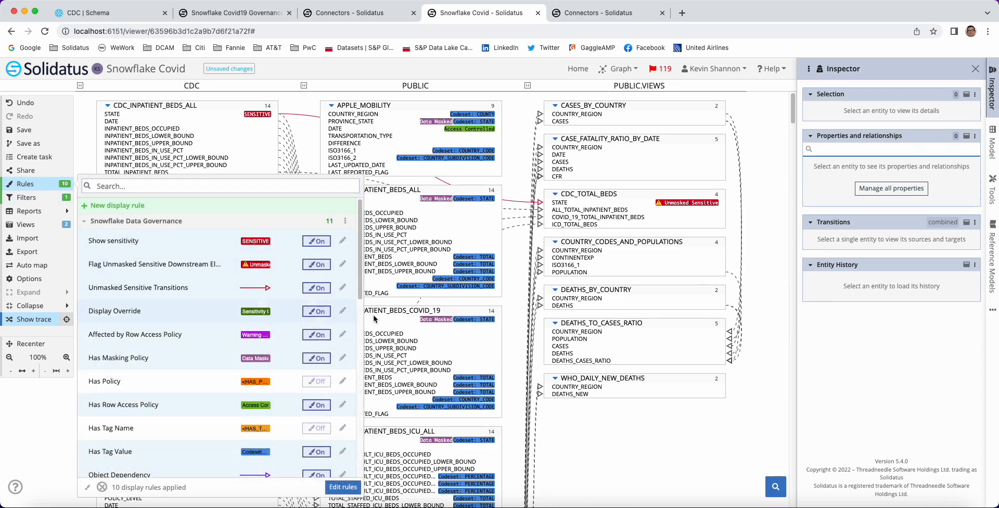
left_click(625, 462)
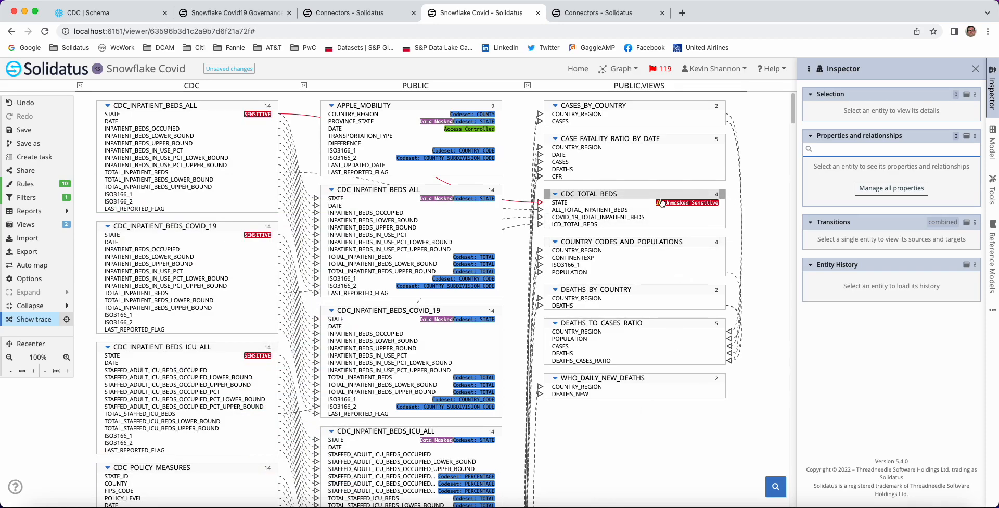
Step: Enable the Override property on the STATE attribute of CDC_TOTAL_BEDS in the PUBLIC.VIEWS layer
left_click(606, 198)
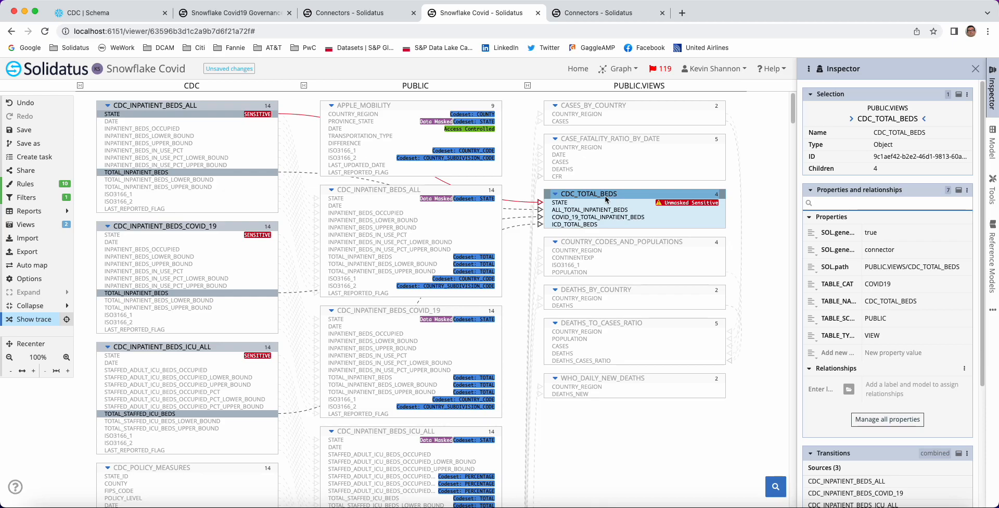
left_click(604, 200)
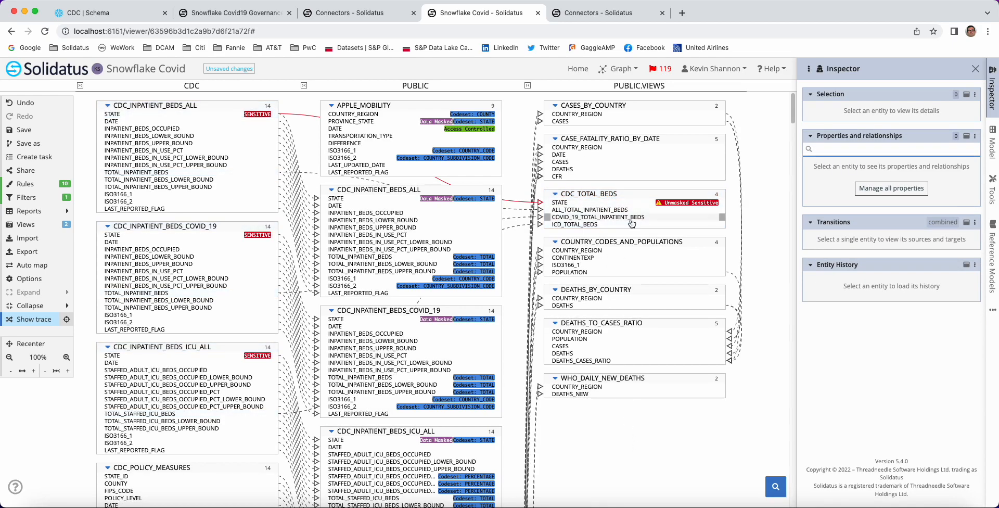
left_click(603, 202)
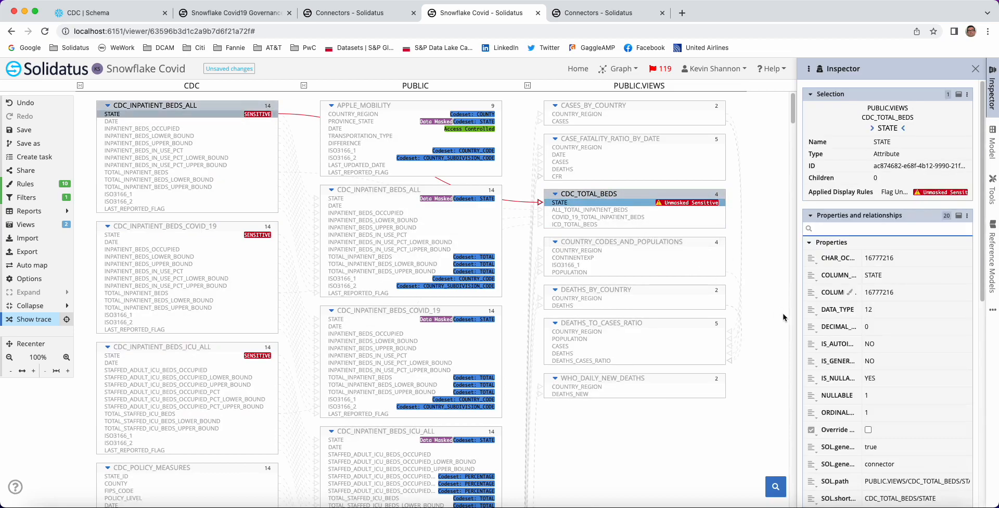
left_click(868, 430)
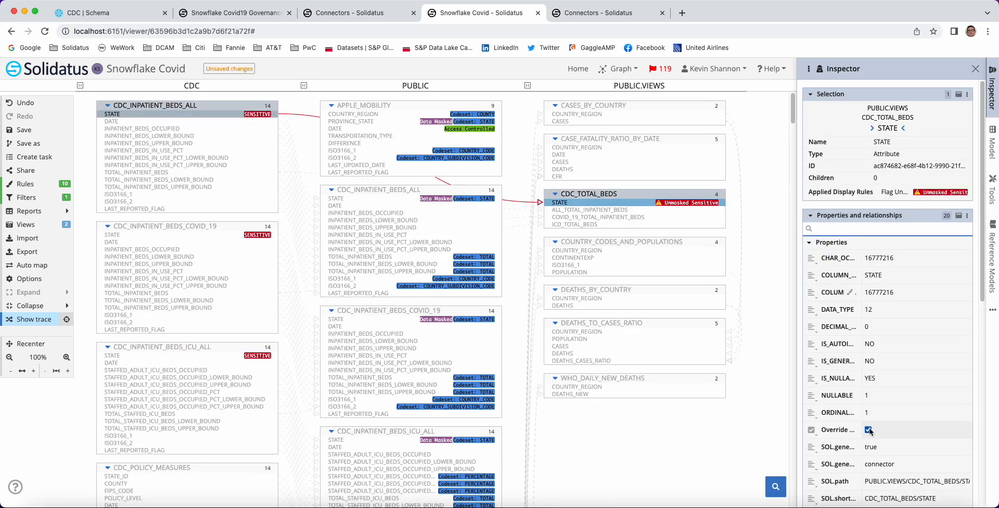
left_click(669, 434)
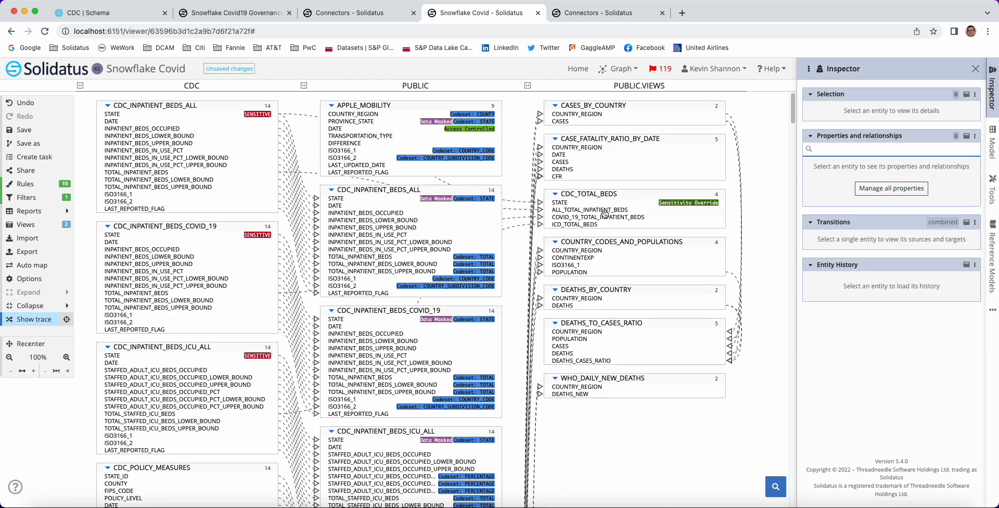
Step: Add an attribute named STATE before COUNTRY_REGION in the CASE_FATALITY_RATIO_BY_DATE view
left_click(598, 151)
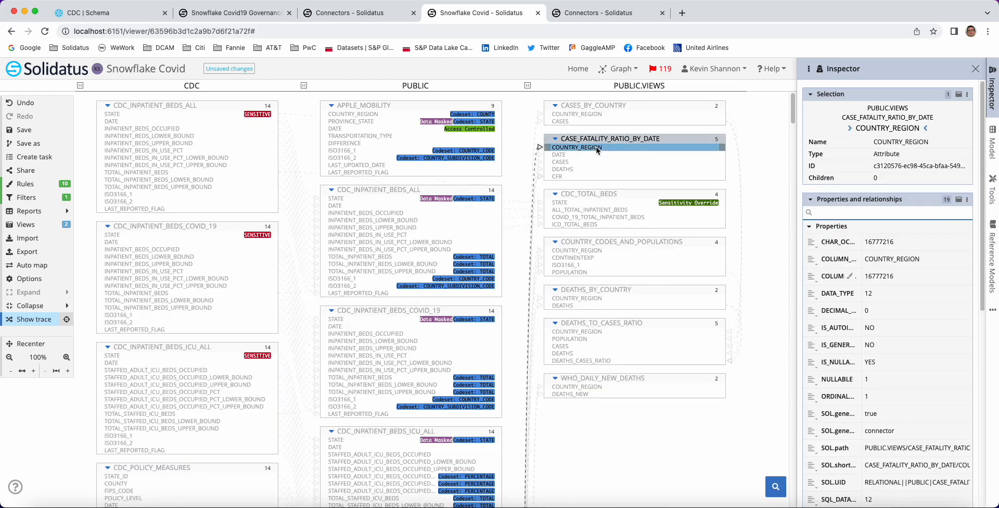
right_click(597, 150)
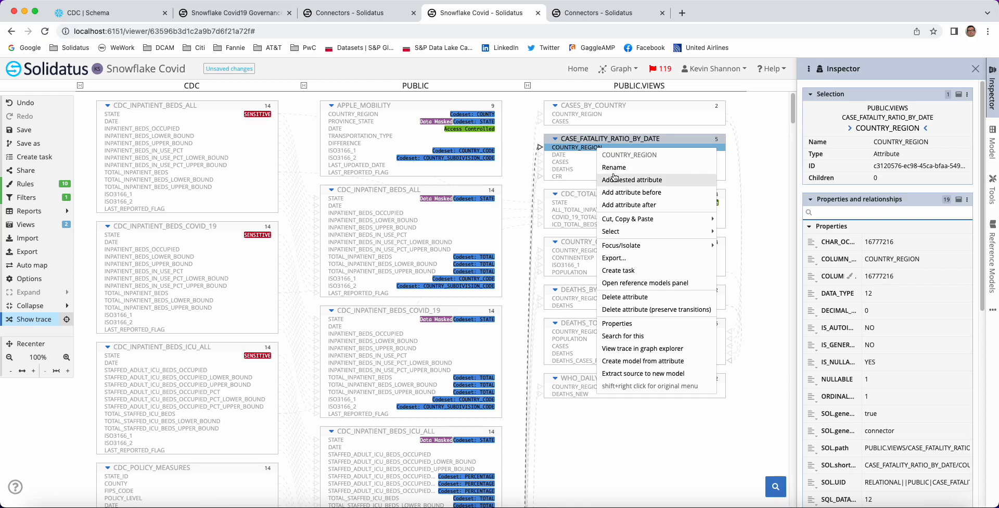
left_click(615, 193)
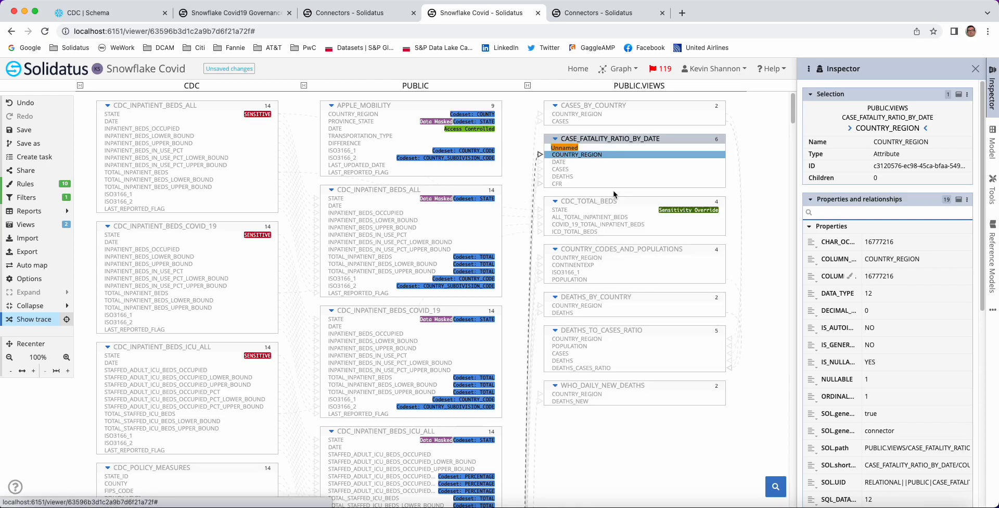
type("STATE")
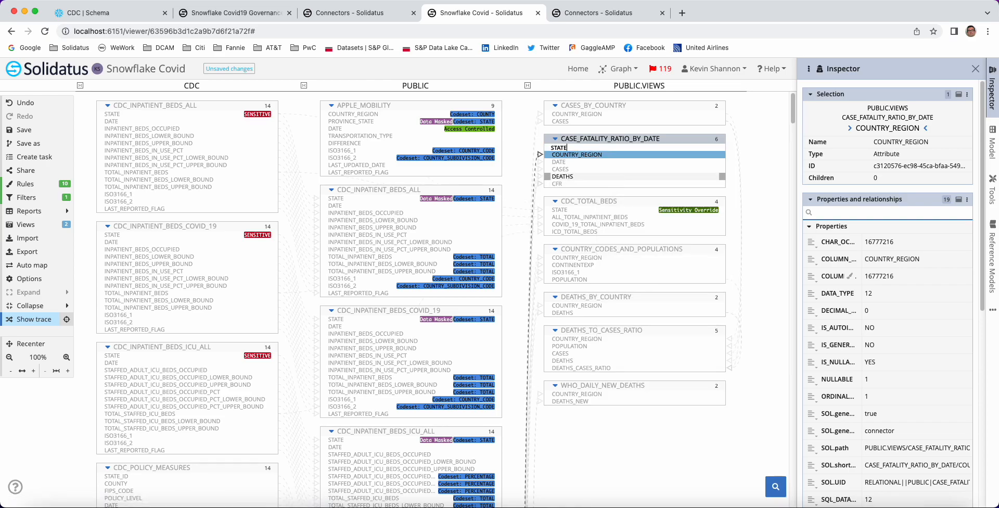
left_click(638, 450)
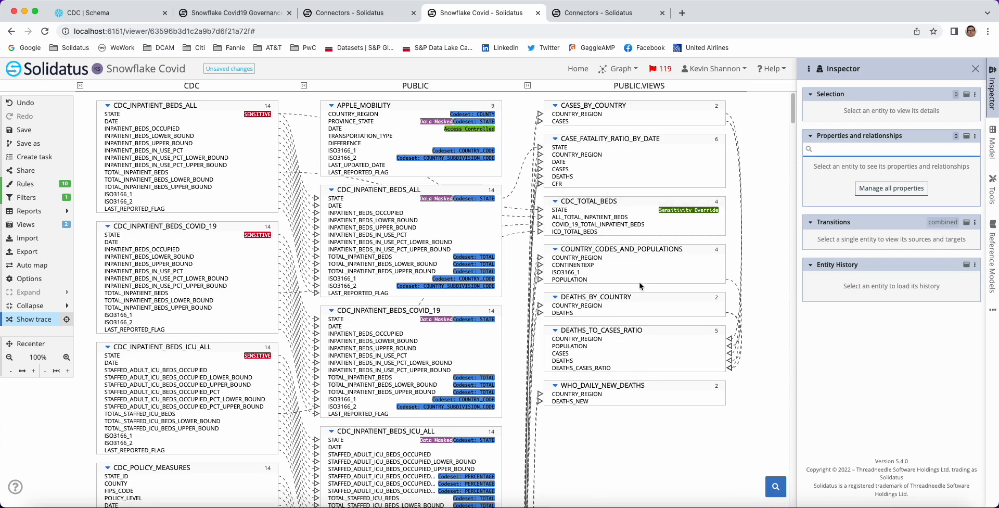
Step: Delete the transition from CDC_INPATIENT_BEDS_ALL STATE to CASE_FATALITY_RATIO_BY_DATE STATE, and link the latter with CDC_TOTAL_BEDS STATE
left_click(520, 182)
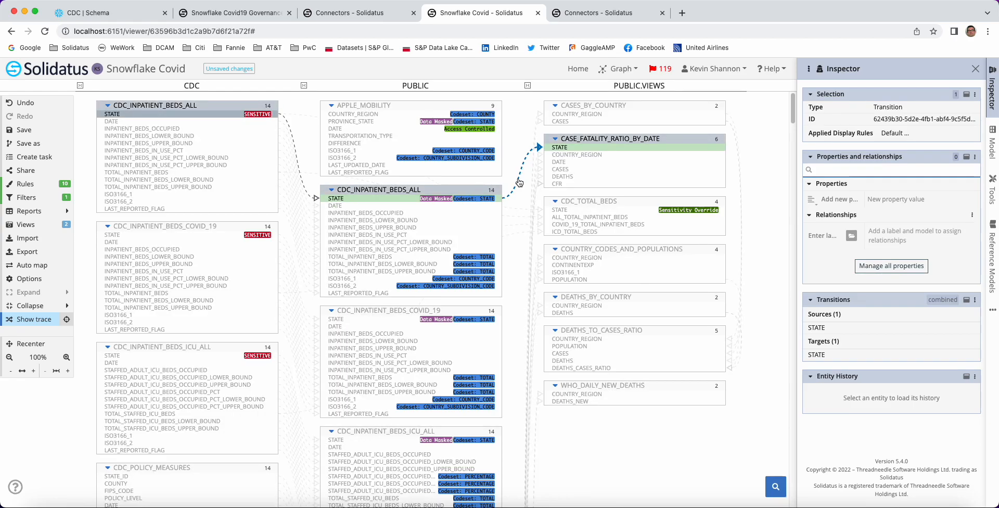
key("Delete")
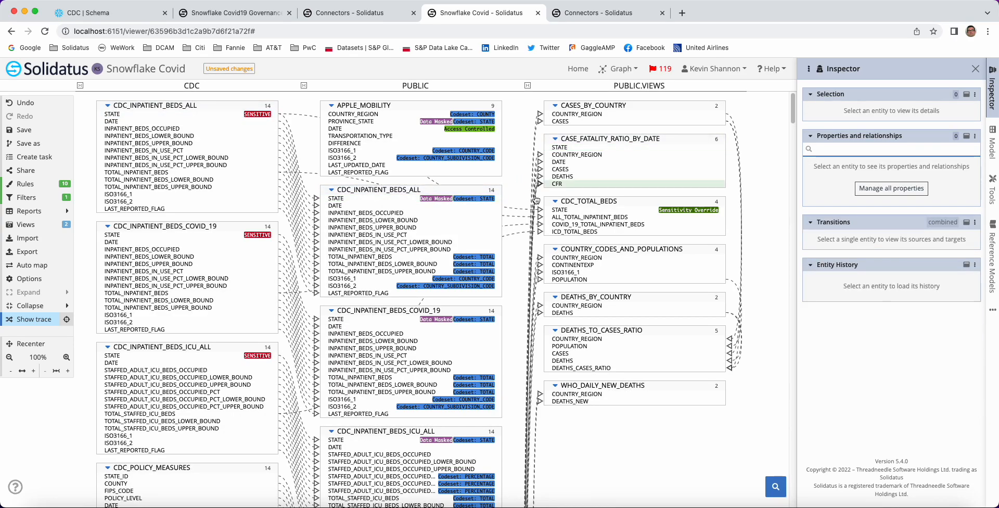
left_click_drag(547, 211, 548, 148)
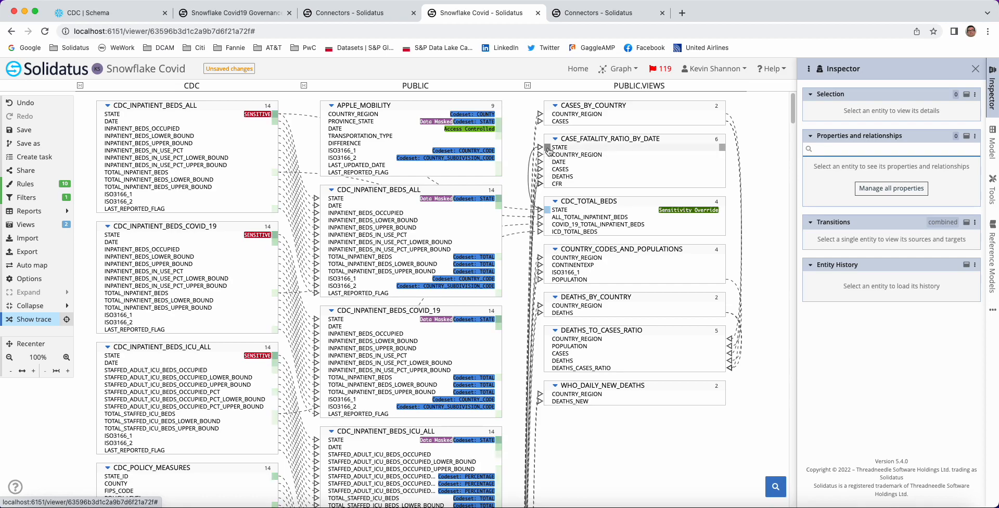